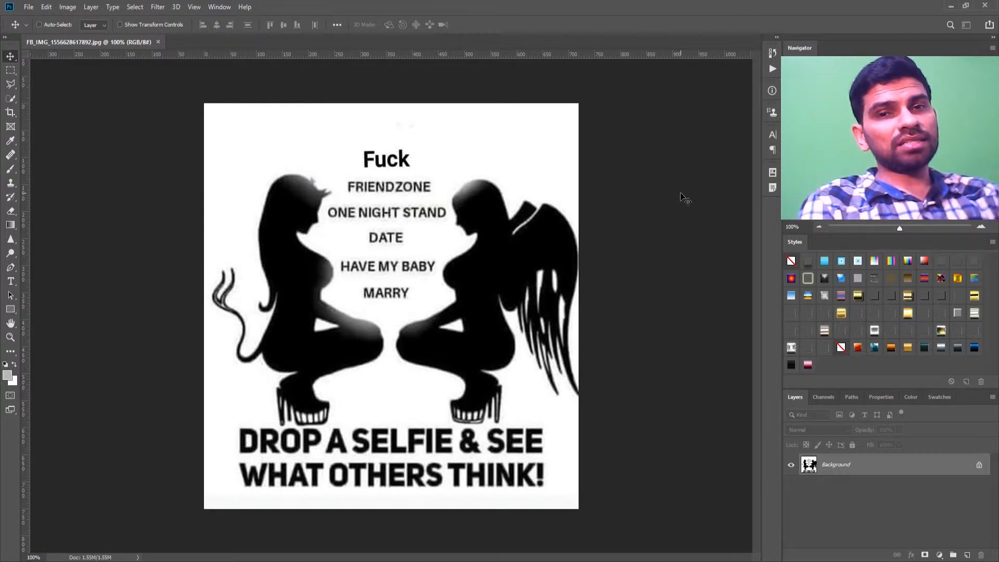
# - Outline the block of words between the two silhouettes with the Polygonal Lasso, fill it with the default white background colour, and deselect
pyautogui.hotkey('ctrl', 'space')
pyautogui.click(619, 262)
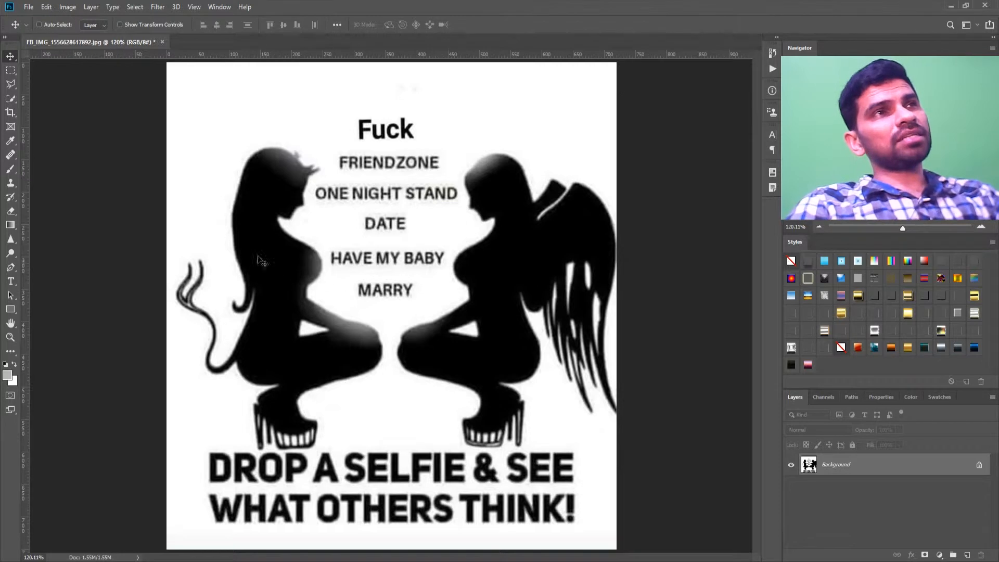
pyautogui.click(11, 89)
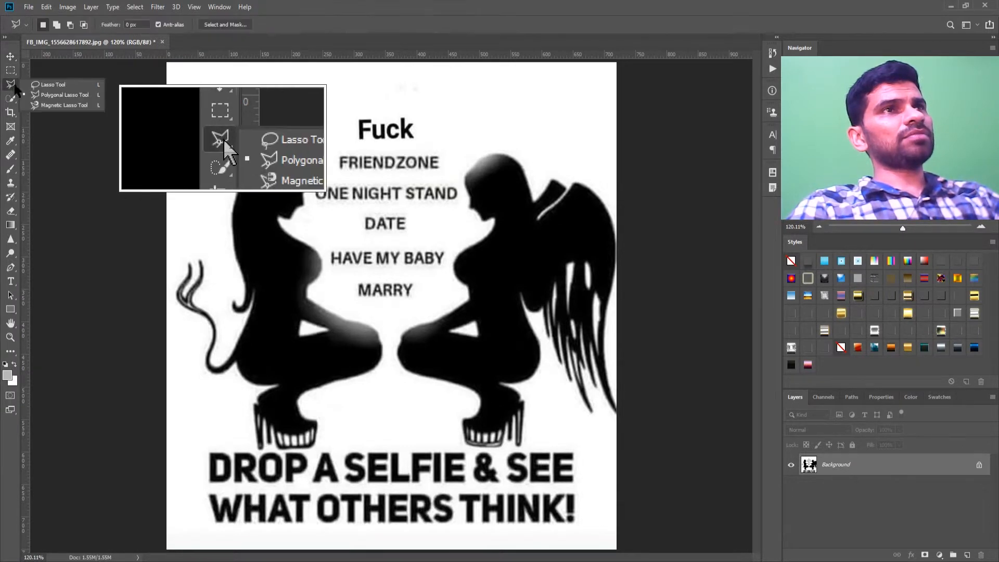
pyautogui.click(54, 95)
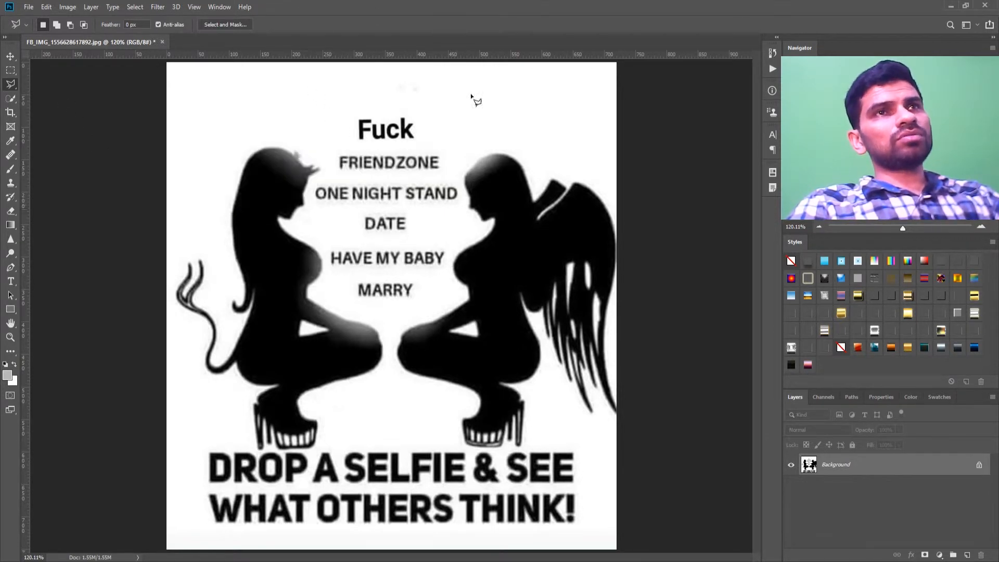
pyautogui.click(341, 106)
pyautogui.click(431, 114)
pyautogui.click(456, 152)
pyautogui.click(462, 203)
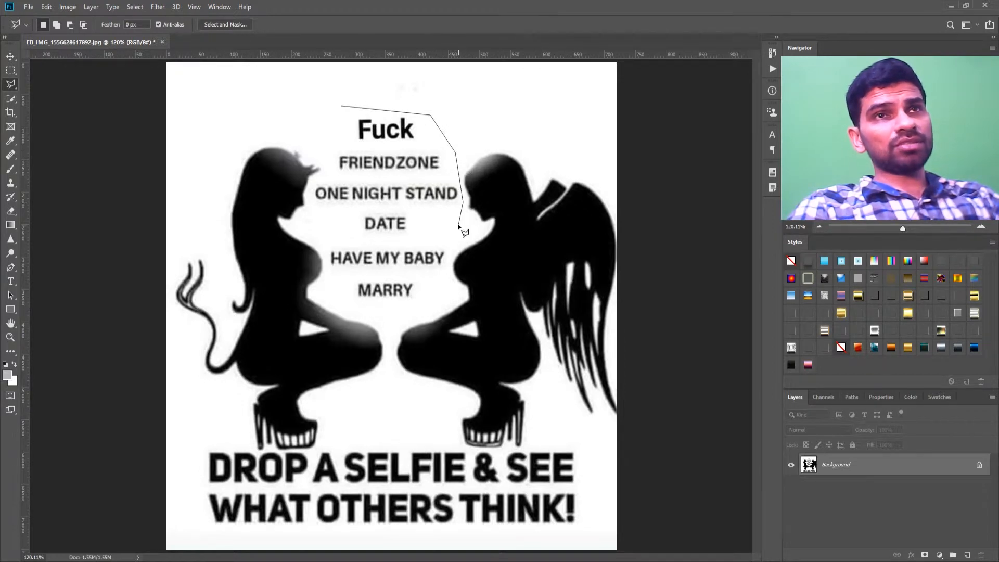
pyautogui.click(434, 300)
pyautogui.click(388, 313)
pyautogui.click(341, 303)
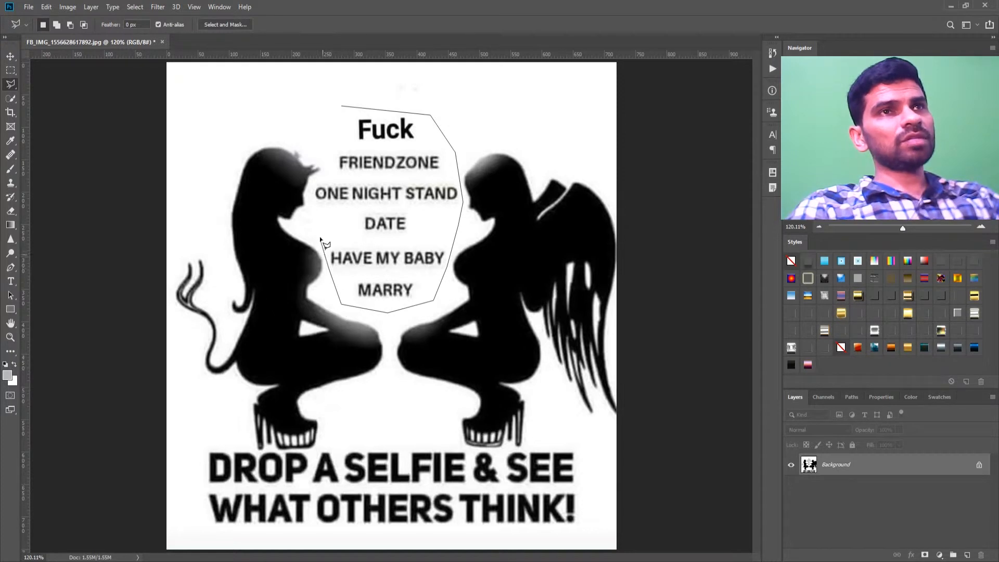
pyautogui.click(309, 196)
pyautogui.click(338, 171)
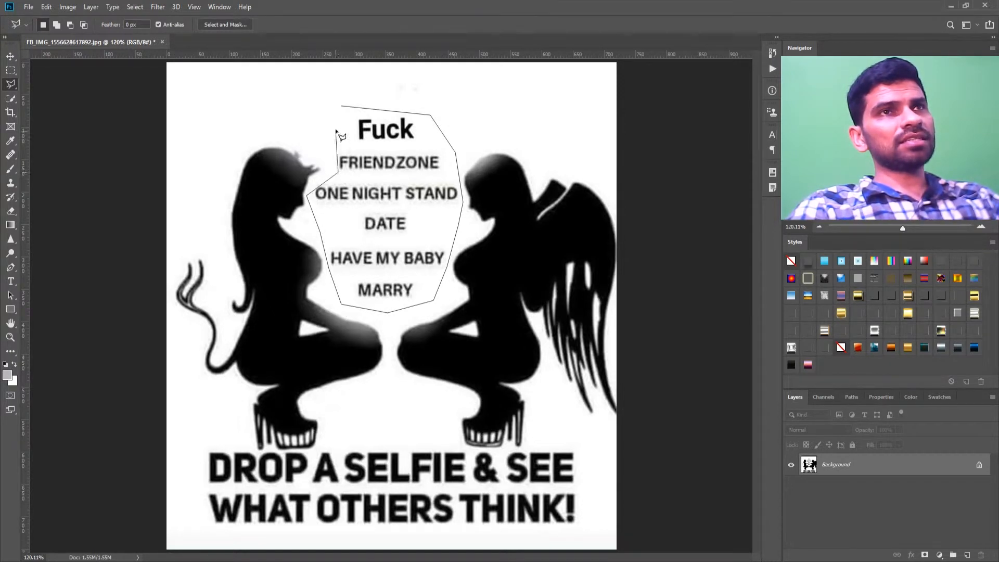
pyautogui.click(340, 111)
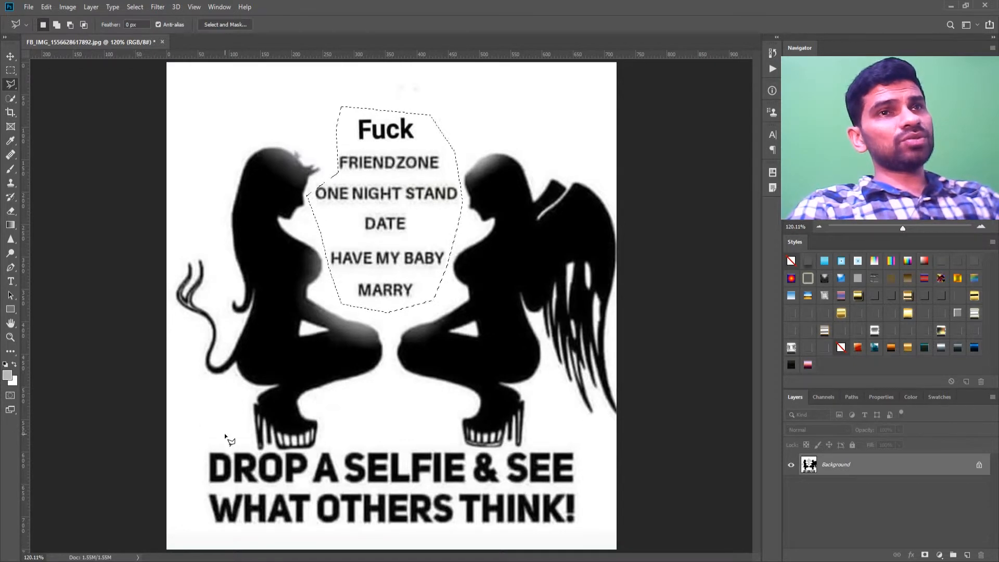
pyautogui.press('d')
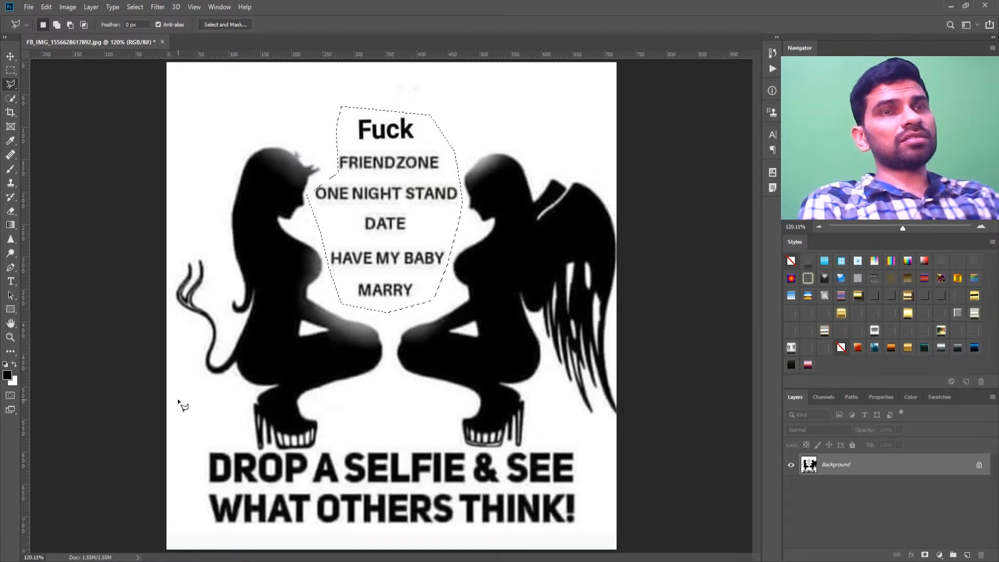
pyautogui.hotkey('ctrl', 'BackSpace')
pyautogui.hotkey('ctrl', 'd')
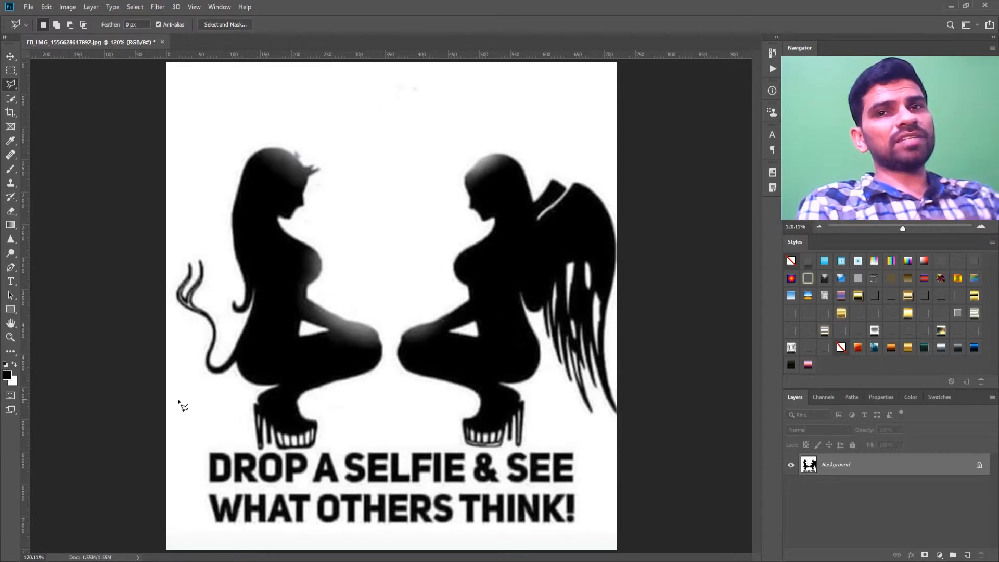
# - Outline the two-line caption below the silhouettes with the Polygonal Lasso and erase it to white
pyautogui.click(201, 445)
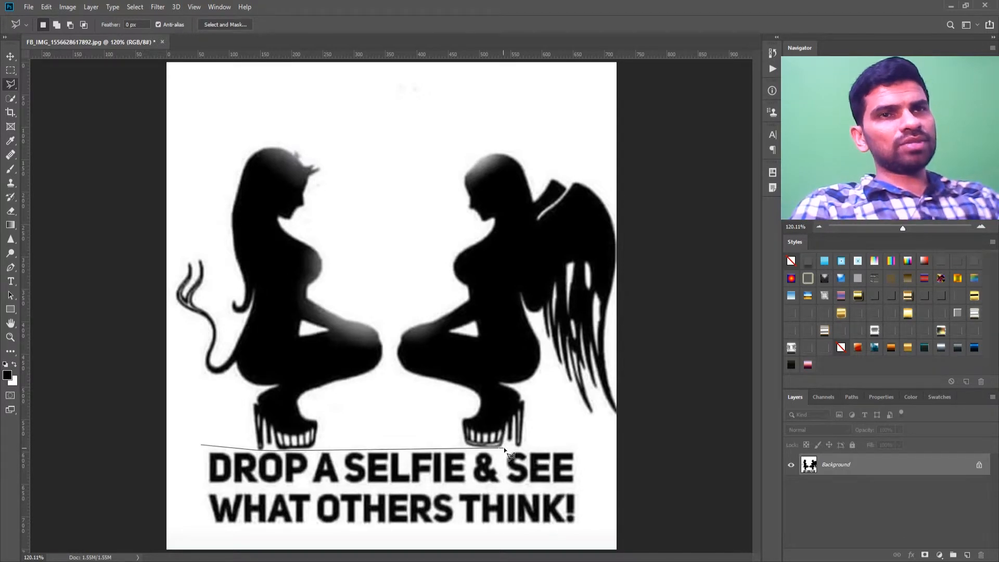
pyautogui.click(579, 448)
pyautogui.click(590, 530)
pyautogui.click(197, 532)
pyautogui.doubleClick(203, 471)
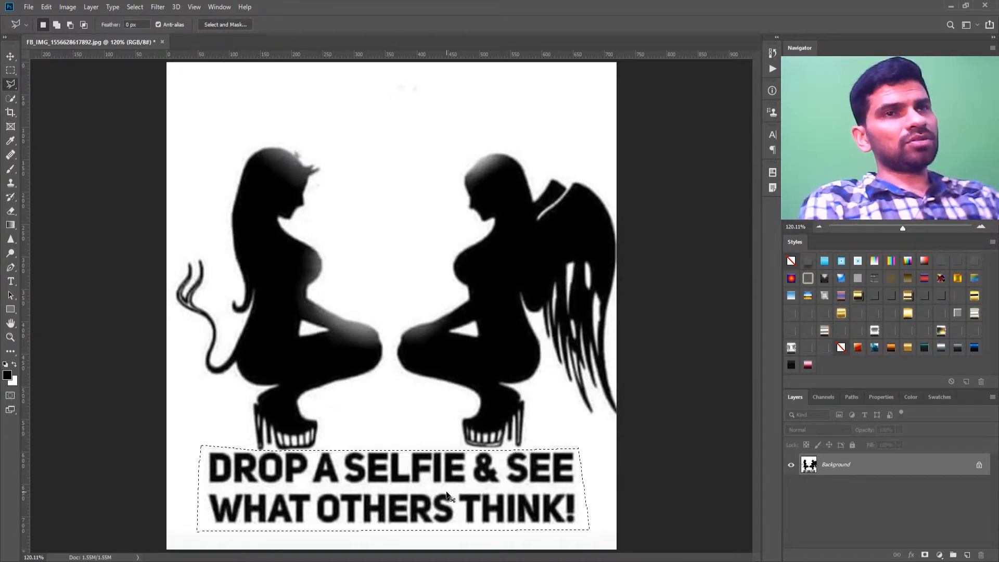
pyautogui.press('BackSpace')
pyautogui.press('v')
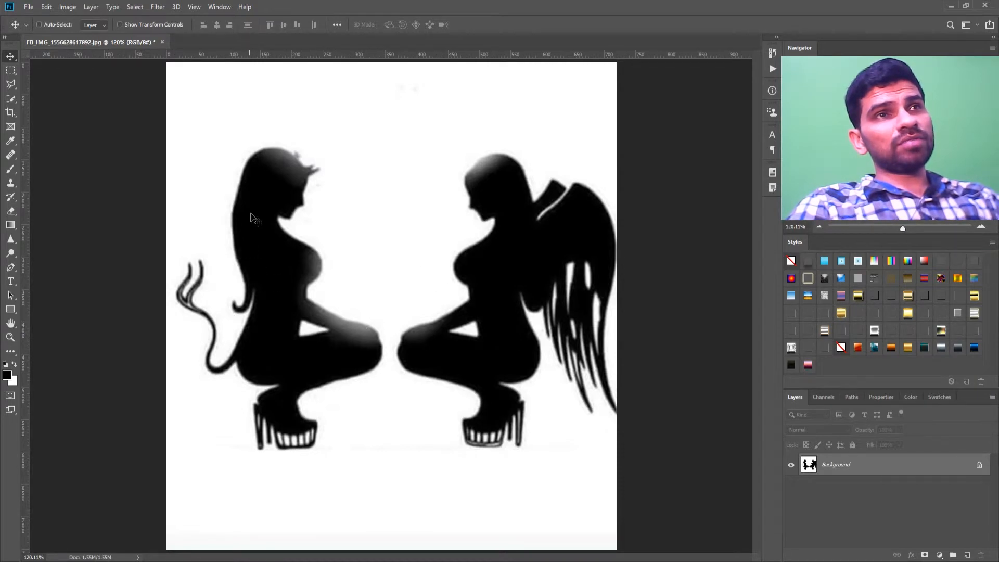
# - Outline the tailed silhouette without wings using the Polygonal Lasso, erase it to white, and deselect
pyautogui.press('l')
pyautogui.click(250, 137)
pyautogui.click(327, 151)
pyautogui.click(337, 220)
pyautogui.click(317, 224)
pyautogui.click(341, 269)
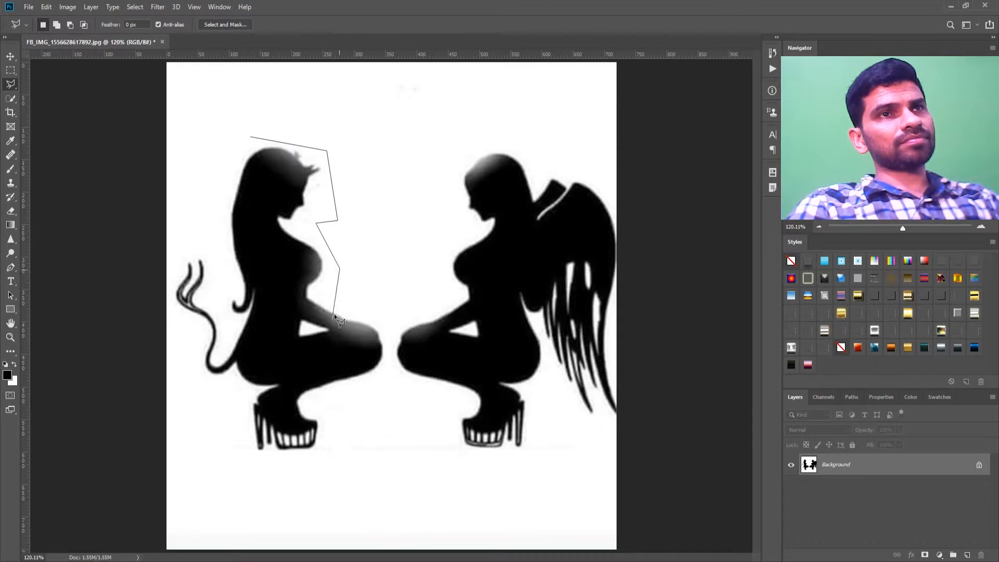
pyautogui.click(342, 299)
pyautogui.click(385, 315)
pyautogui.click(387, 371)
pyautogui.click(322, 411)
pyautogui.click(348, 468)
pyautogui.click(236, 471)
pyautogui.click(241, 391)
pyautogui.click(189, 383)
pyautogui.click(139, 270)
pyautogui.click(213, 197)
pyautogui.click(241, 149)
pyautogui.click(252, 138)
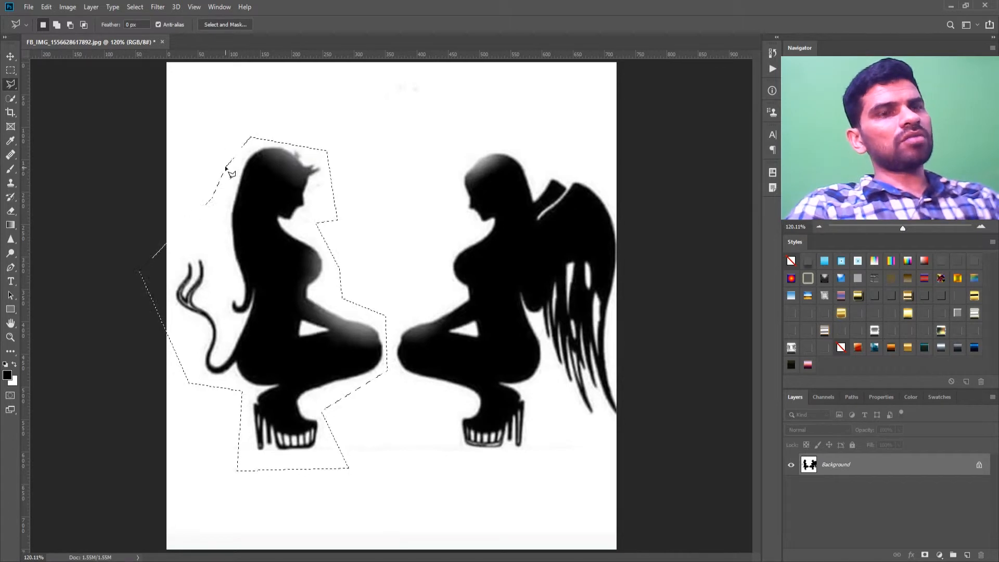
pyautogui.press('BackSpace')
pyautogui.hotkey('ctrl', 'd')
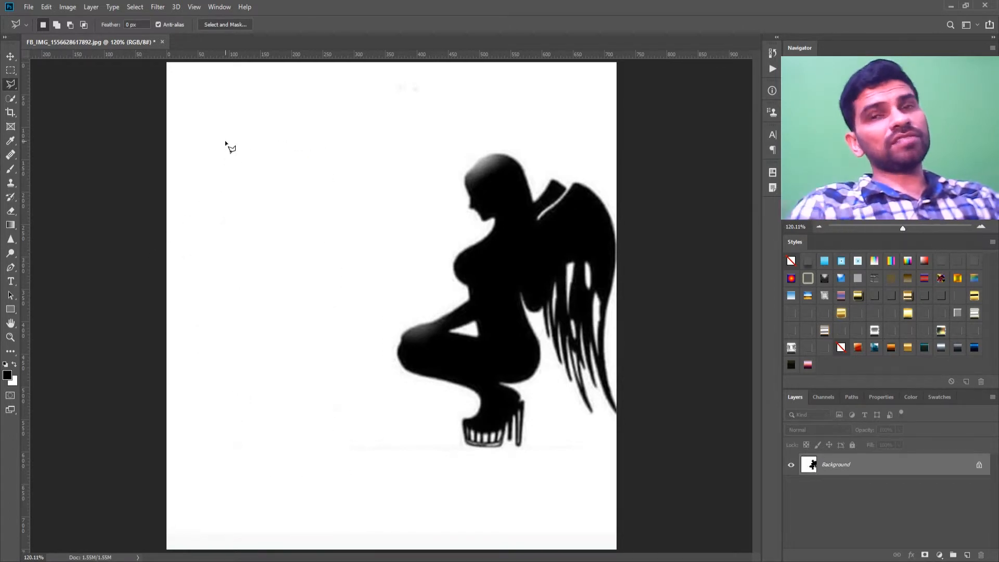
pyautogui.press('v')
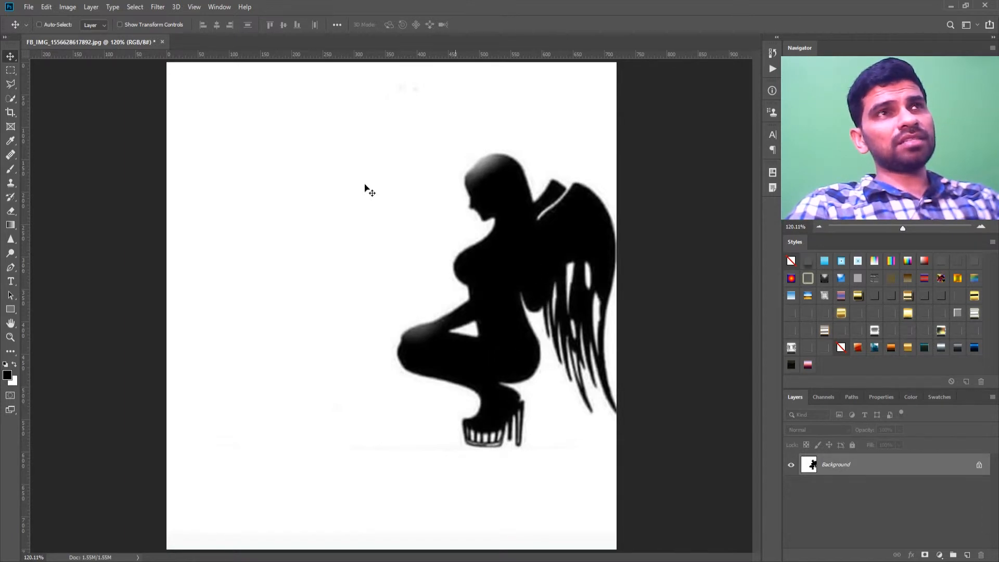
# - Select the winged silhouette with Color Range by sampling its black body, with Fuzziness set to 200
pyautogui.click(136, 8)
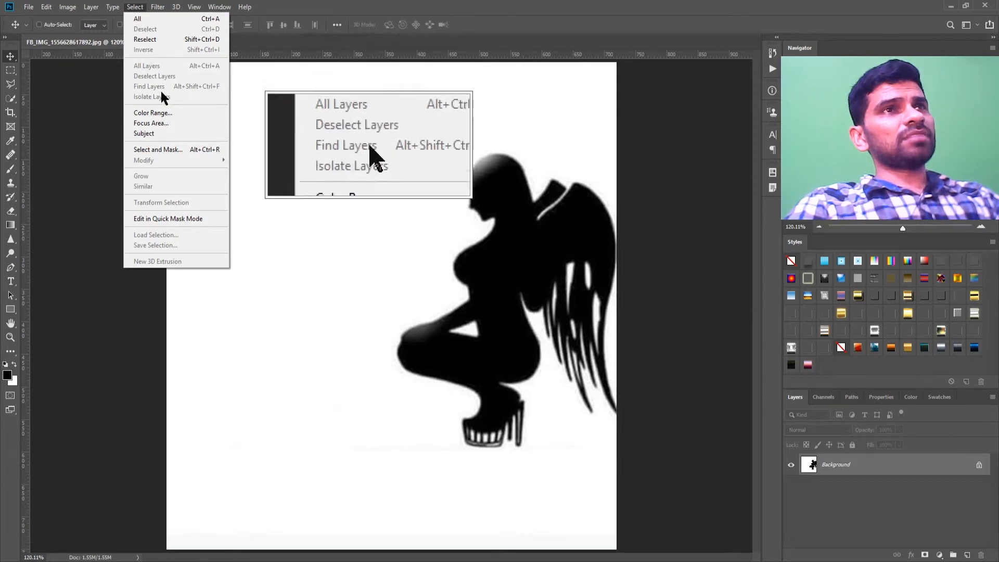
pyautogui.click(158, 114)
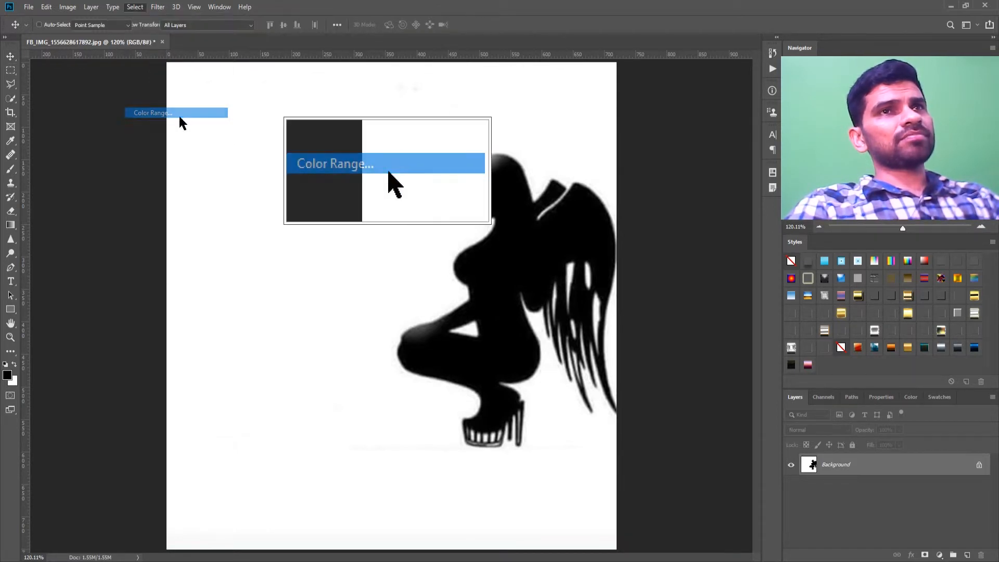
pyautogui.keyDown('alt'); pyautogui.click(185, 115); pyautogui.keyUp('alt')
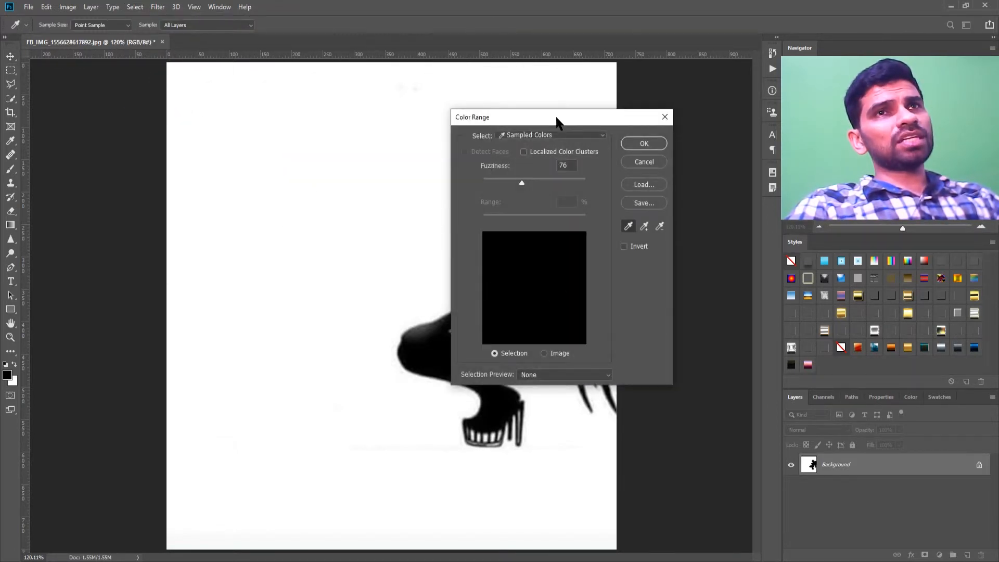
pyautogui.moveTo(565, 125); pyautogui.dragTo(297, 134)
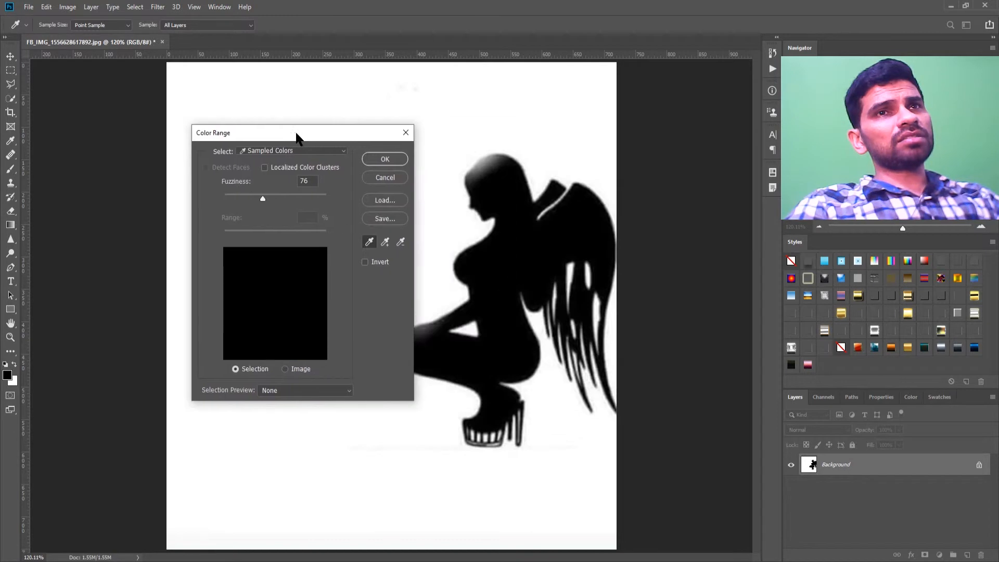
pyautogui.click(369, 242)
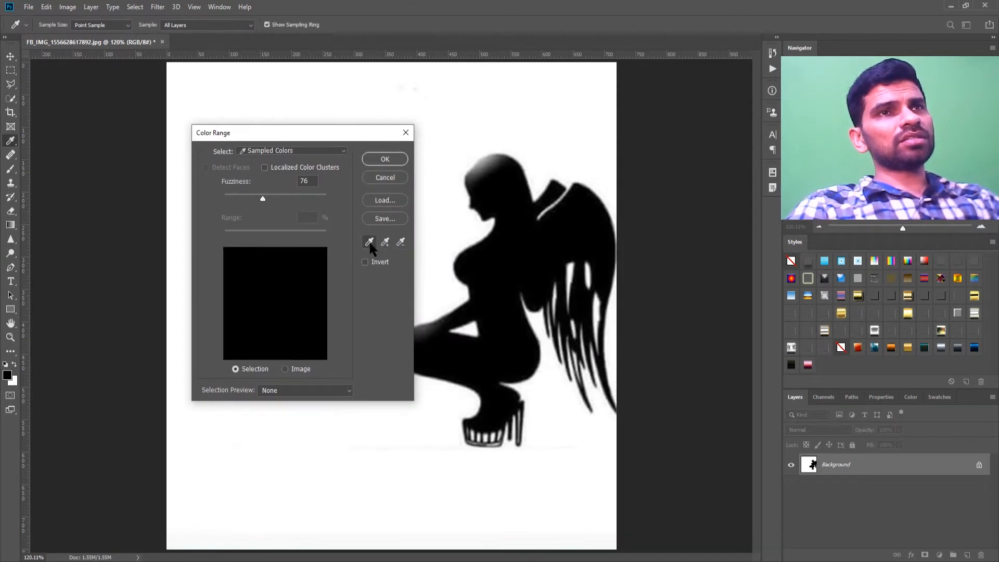
pyautogui.click(503, 258)
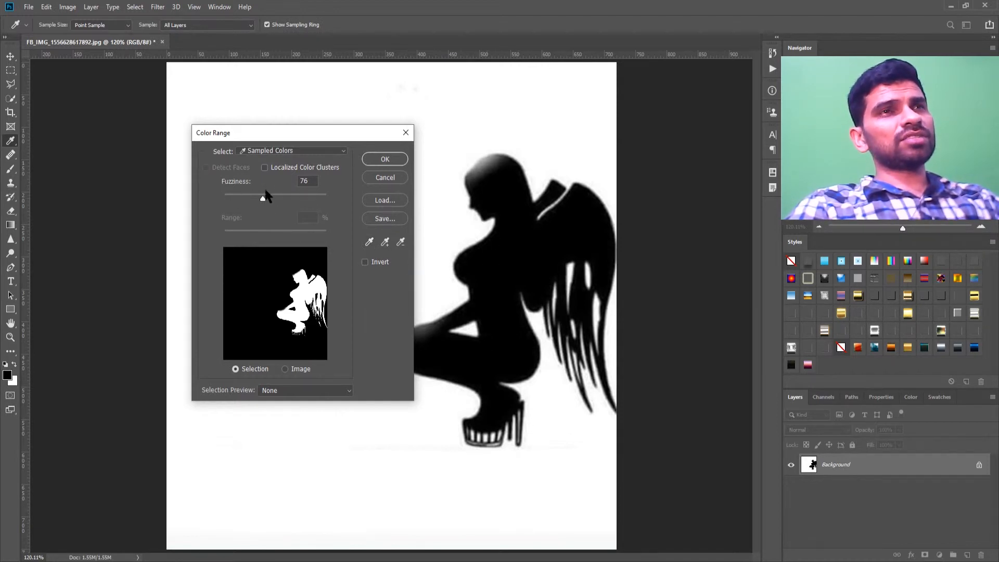
pyautogui.moveTo(273, 199); pyautogui.dragTo(344, 207)
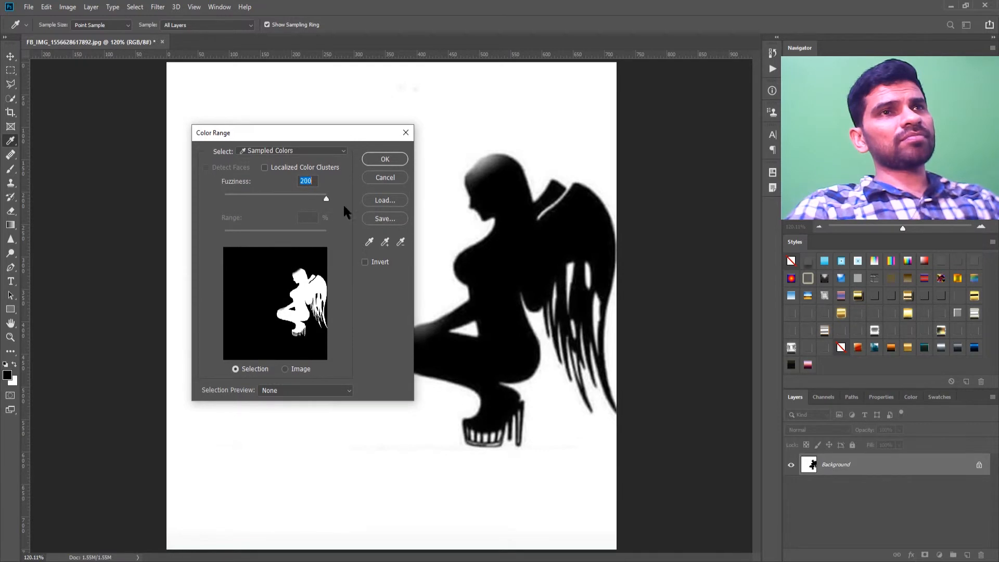
pyautogui.click(385, 159)
pyautogui.press('v')
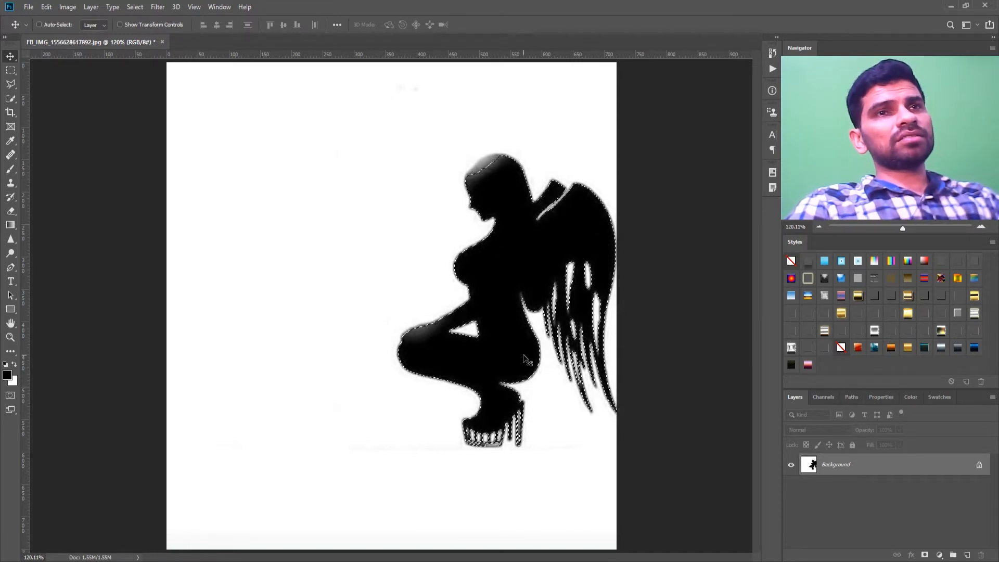
# - Add the faded grey area on top of the winged figure's head to the selection with the Quick Selection tool
pyautogui.scroll(3, 525, 409)
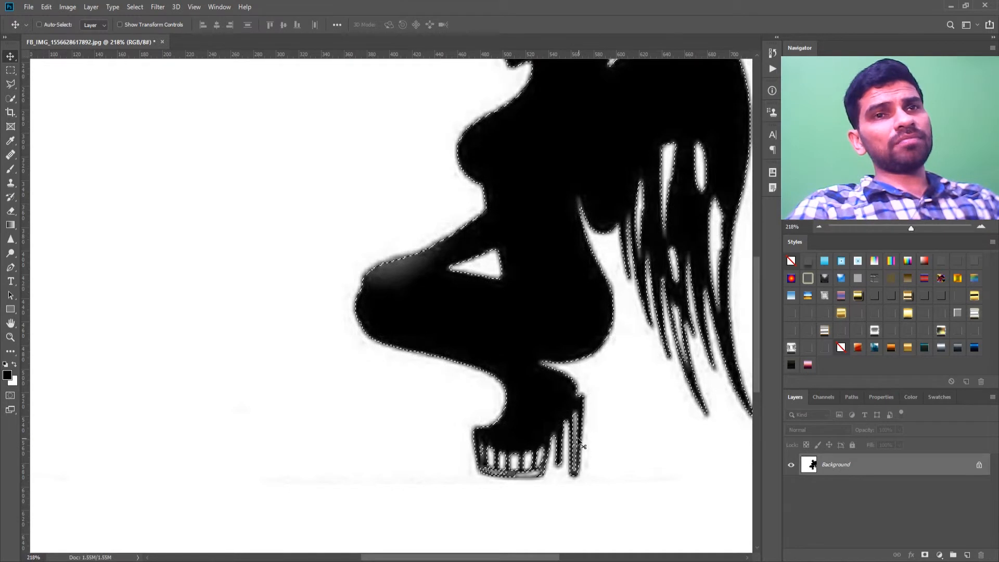
pyautogui.moveTo(566, 129); pyautogui.dragTo(502, 502)
pyautogui.press('w')
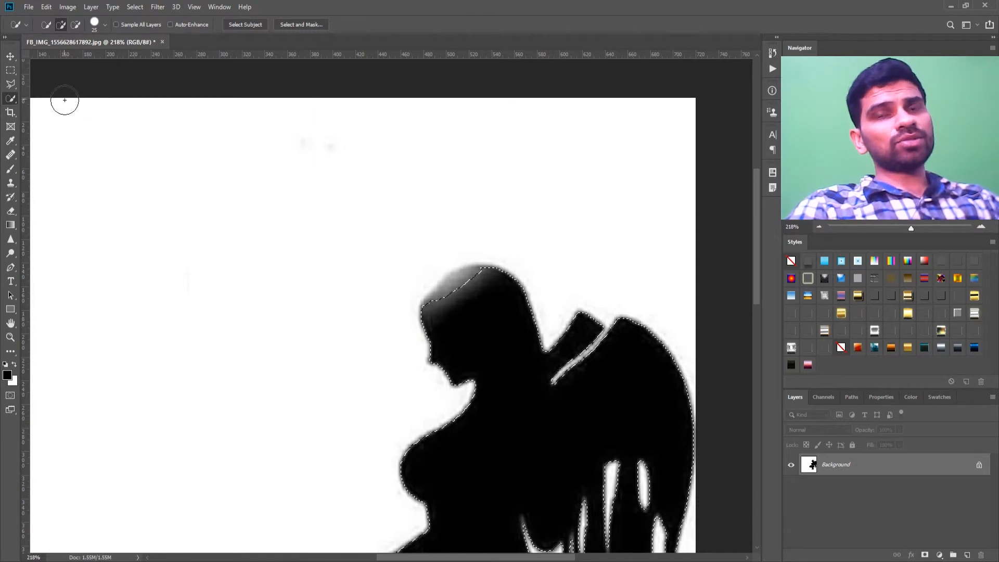
pyautogui.moveTo(435, 312); pyautogui.dragTo(466, 284)
pyautogui.moveTo(488, 326)
pyautogui.mouseDown()
pyautogui.moveTo(451, 296)
pyautogui.moveTo(412, 236)
pyautogui.mouseUp()
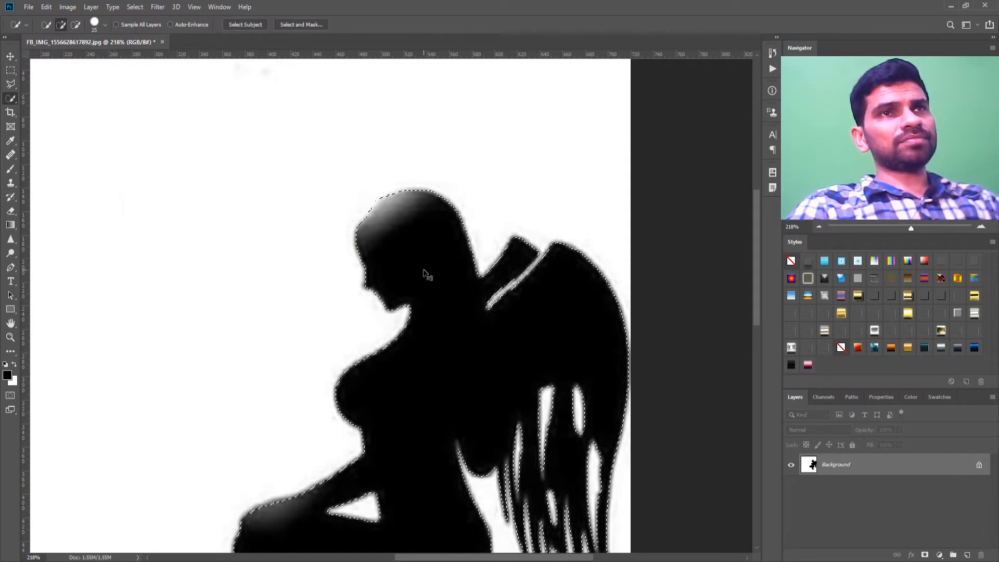
pyautogui.moveTo(572, 428)
pyautogui.mouseDown()
pyautogui.moveTo(483, 262)
pyautogui.moveTo(513, 262)
pyautogui.moveTo(586, 291)
pyautogui.moveTo(579, 241)
pyautogui.mouseUp()
pyautogui.moveTo(525, 342); pyautogui.dragTo(528, 332)
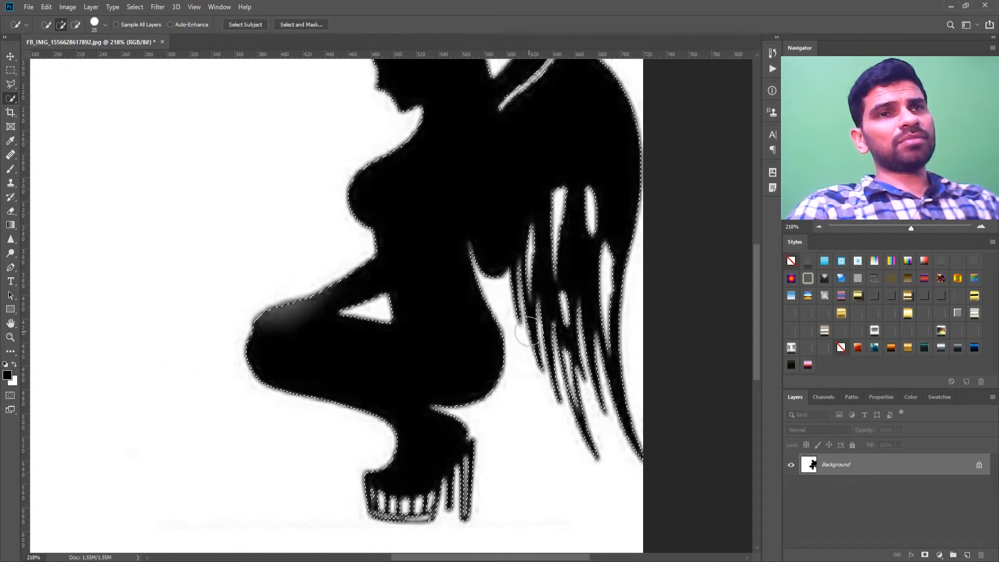
pyautogui.press('v')
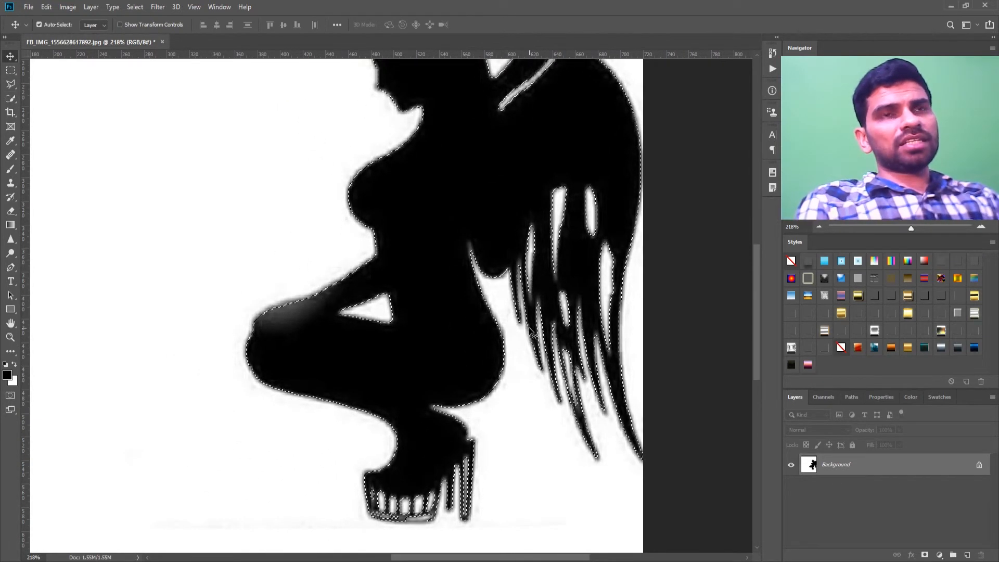
pyautogui.hotkey('ctrl', '0')
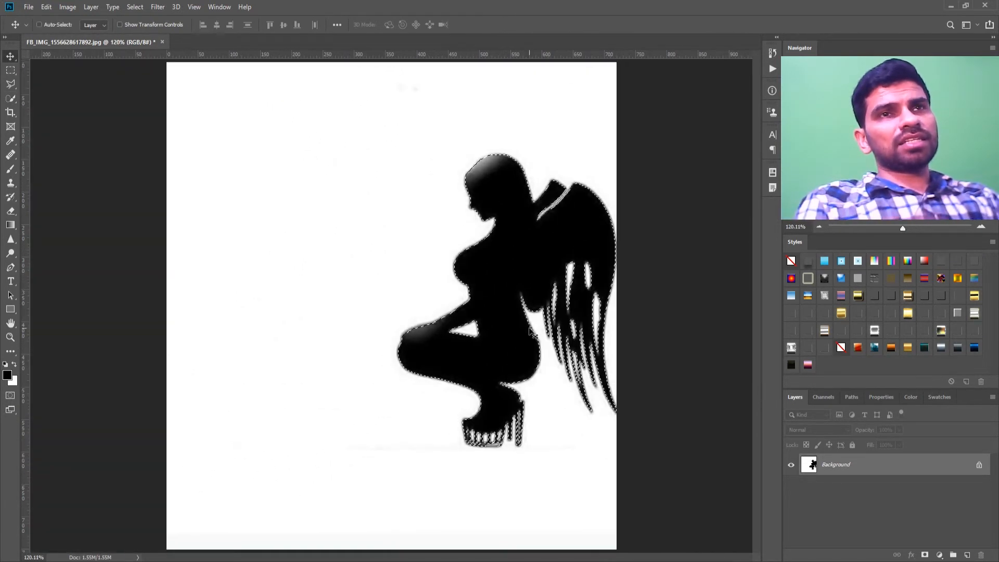
# - Convert the selection into a work path and move the path across to the blank side of the canvas
pyautogui.click(851, 397)
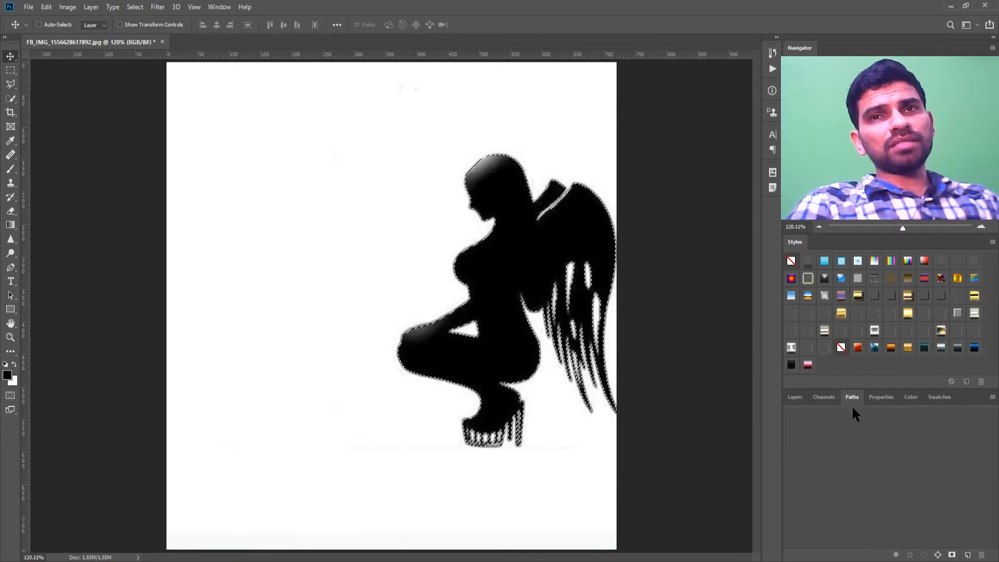
pyautogui.click(939, 555)
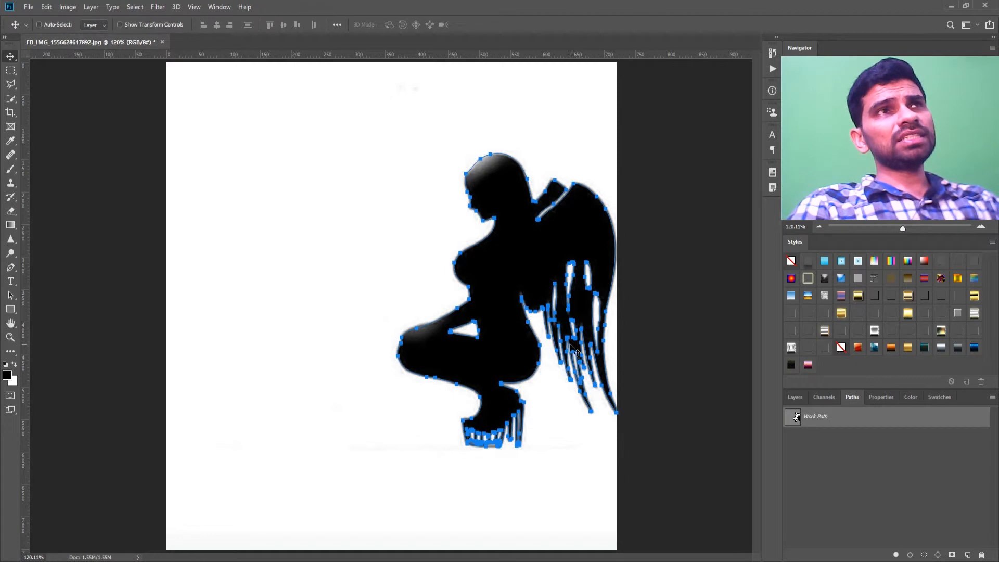
pyautogui.press('a')
pyautogui.moveTo(523, 263); pyautogui.dragTo(313, 262)
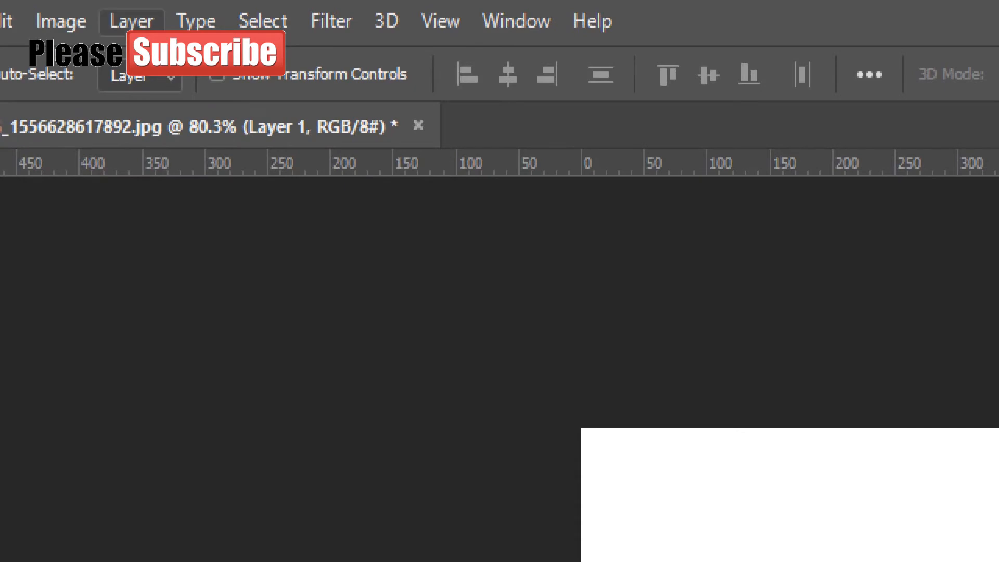
# - Create a Solid Color fill layer from the silhouette path with the default layer settings and black (000000) as its colour
pyautogui.click(129, 38)
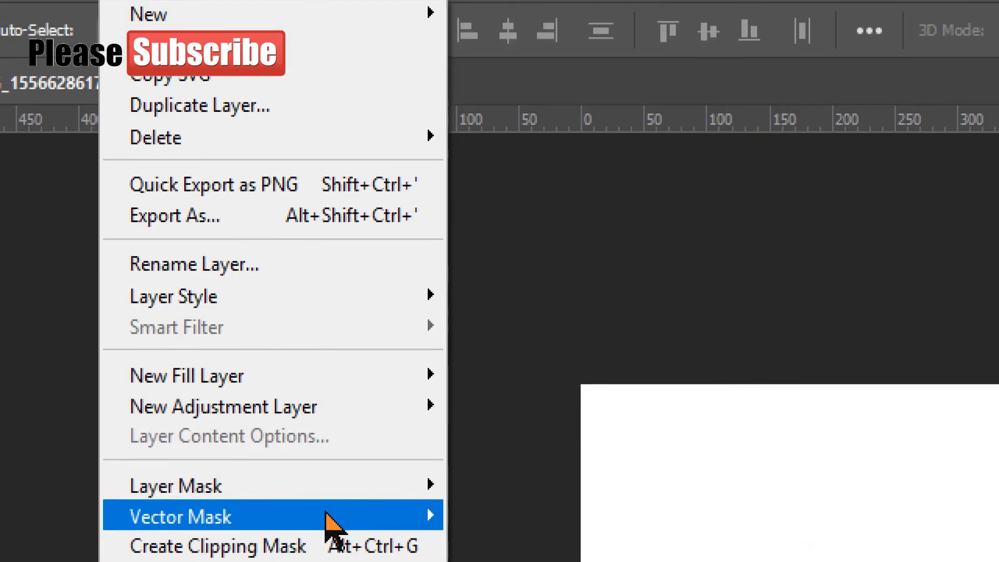
pyautogui.moveTo(310, 387)
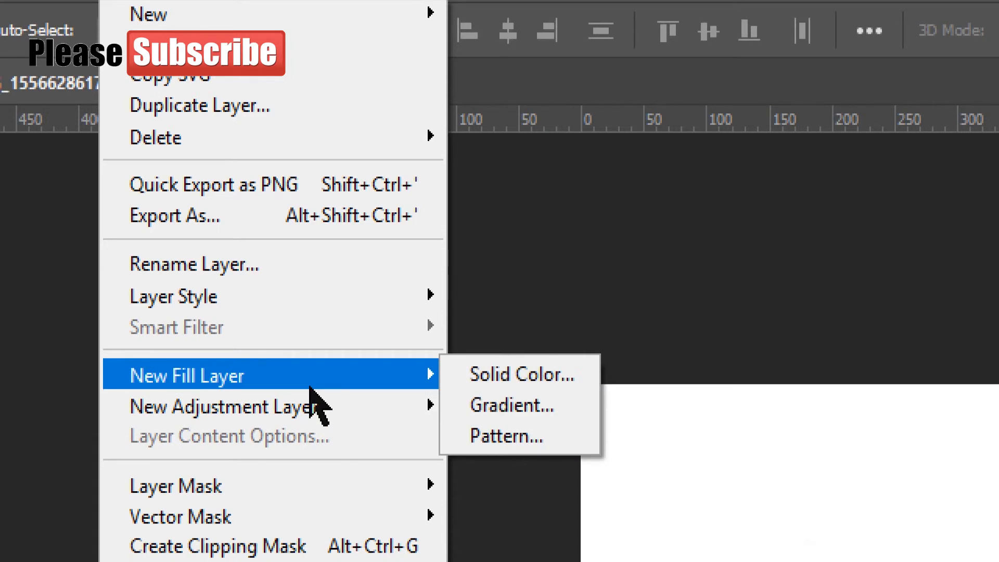
pyautogui.click(497, 388)
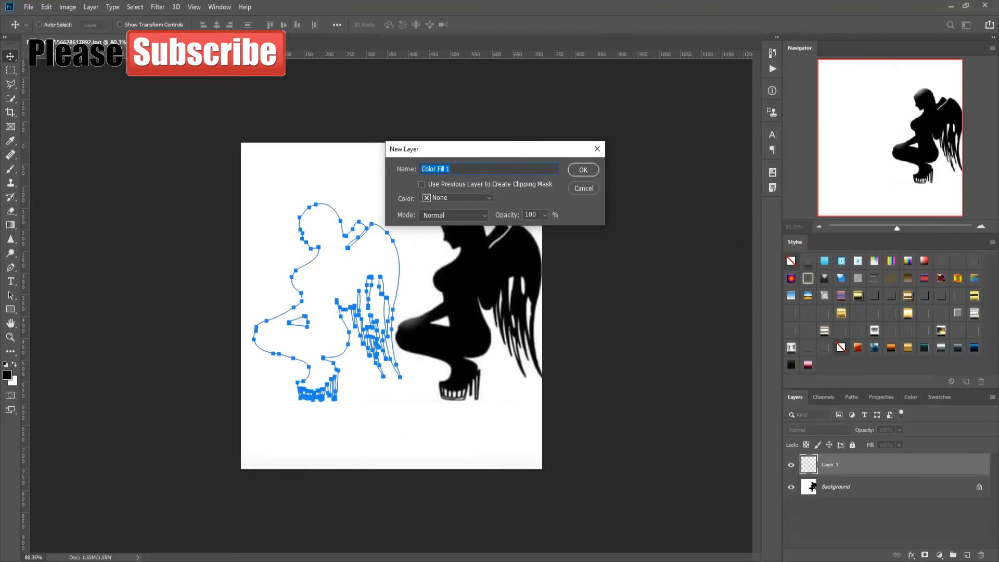
pyautogui.moveTo(484, 149); pyautogui.dragTo(525, 388)
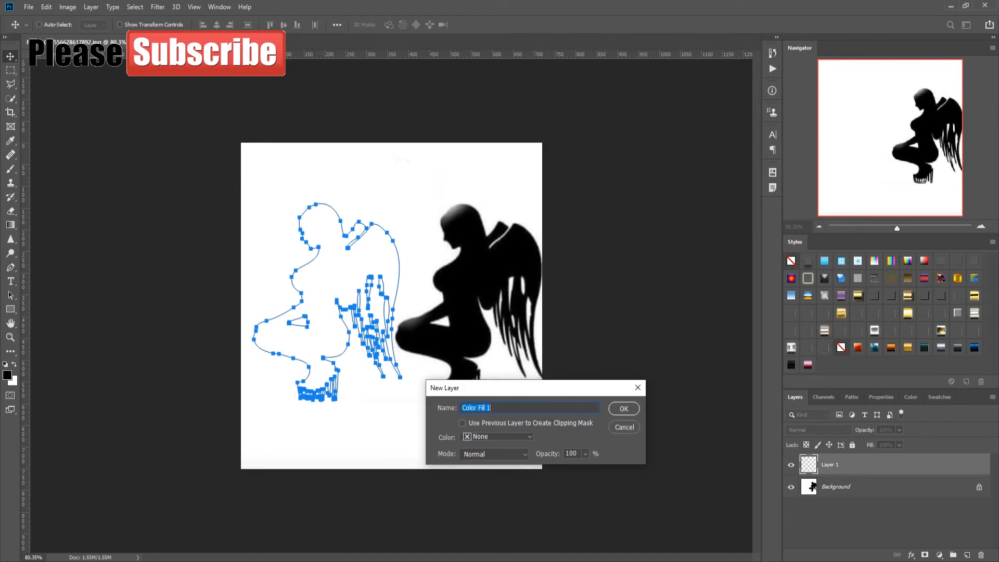
pyautogui.click(624, 408)
pyautogui.click(676, 347)
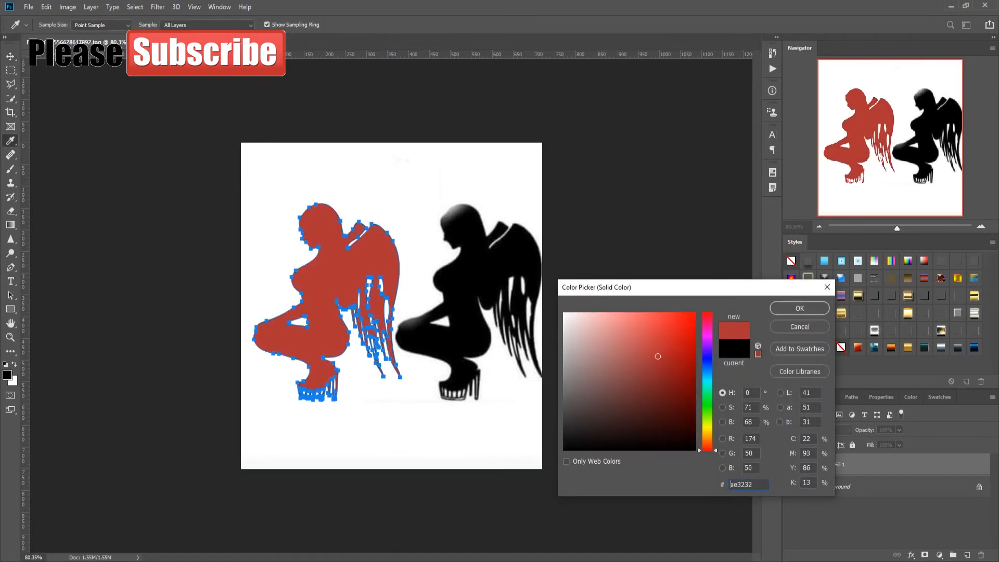
pyautogui.moveTo(676, 347)
pyautogui.mouseDown()
pyautogui.moveTo(673, 323)
pyautogui.moveTo(672, 400)
pyautogui.moveTo(659, 393)
pyautogui.moveTo(564, 450)
pyautogui.mouseUp()
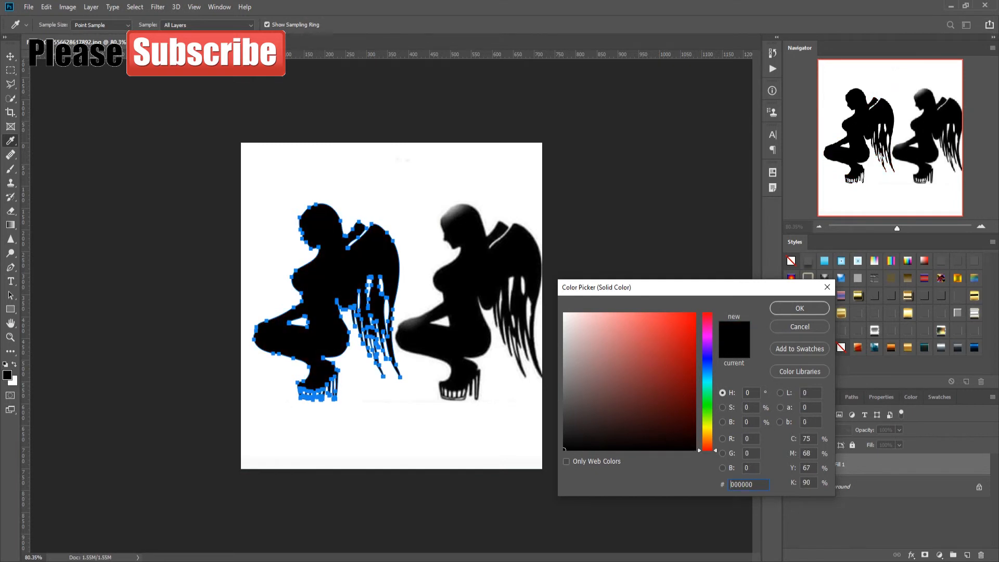
pyautogui.click(799, 308)
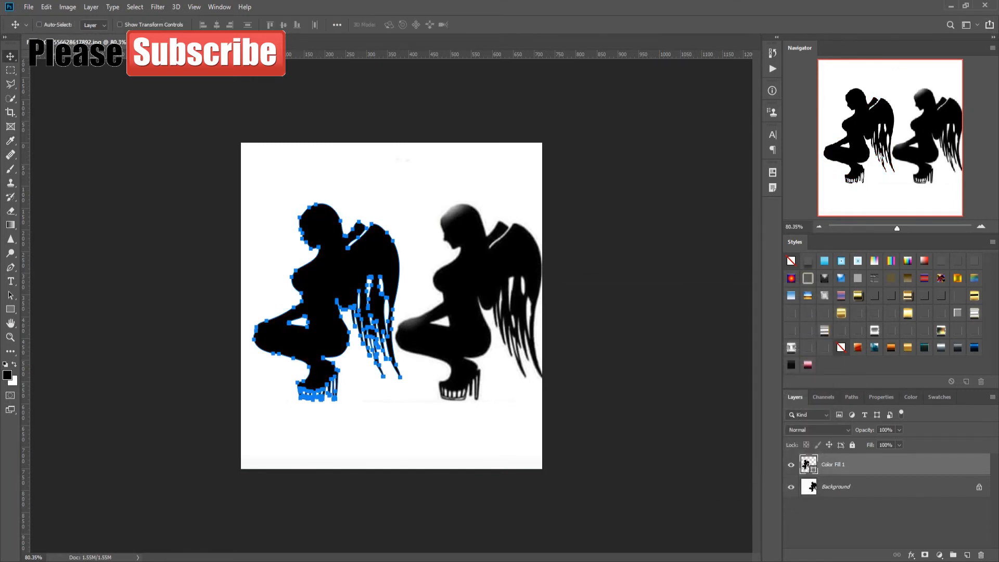
# - Delete the Work Path, keeping the fill layer's own shape path
pyautogui.click(852, 397)
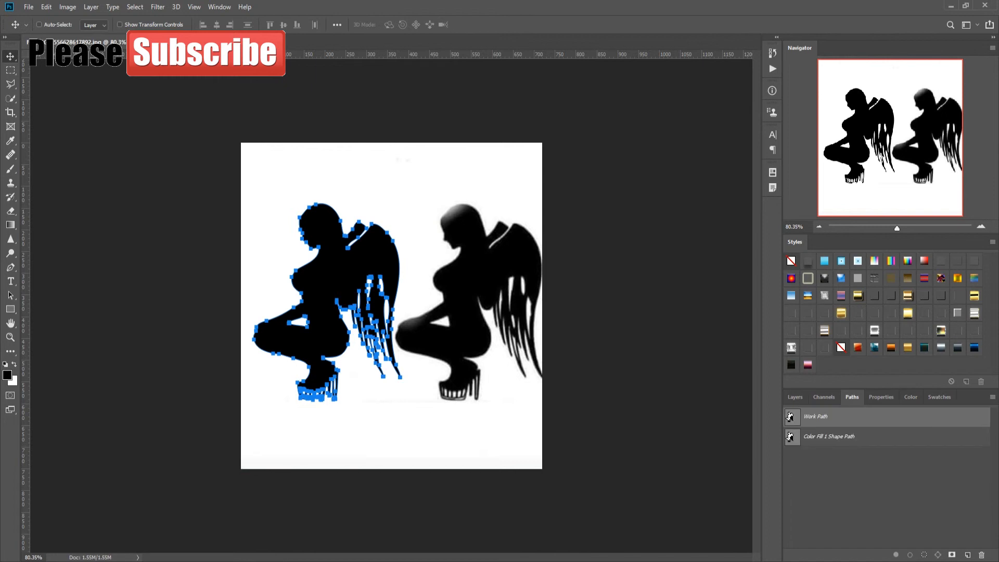
pyautogui.rightClick(835, 417)
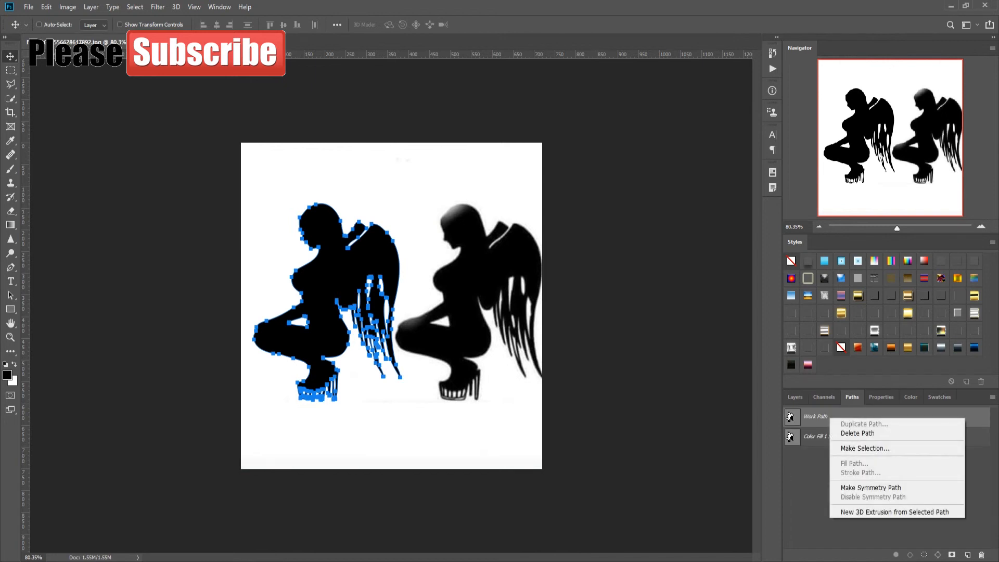
pyautogui.click(853, 430)
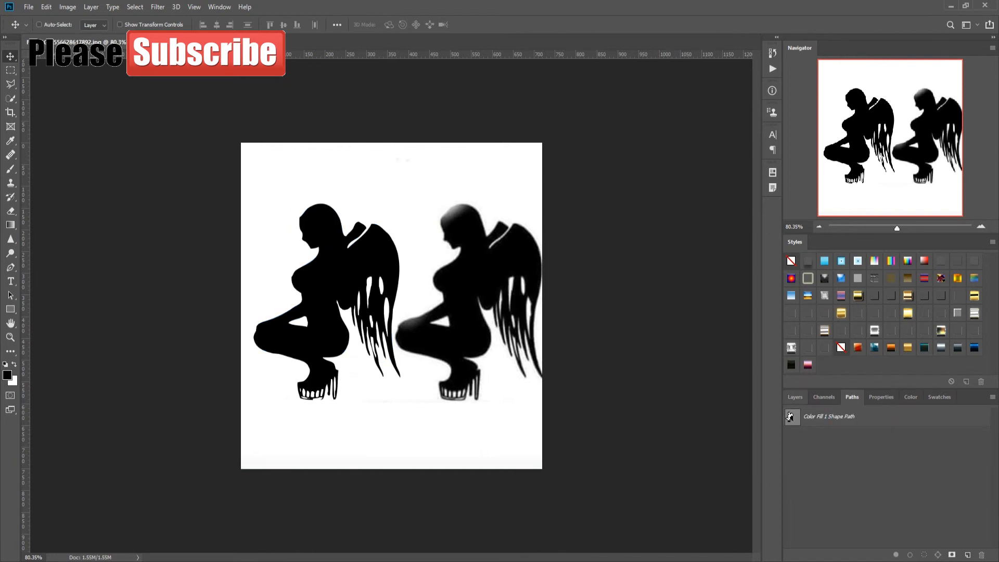
# - Enlarge the filled silhouette with Free Transform to about 265% width and 271% height
pyautogui.click(795, 397)
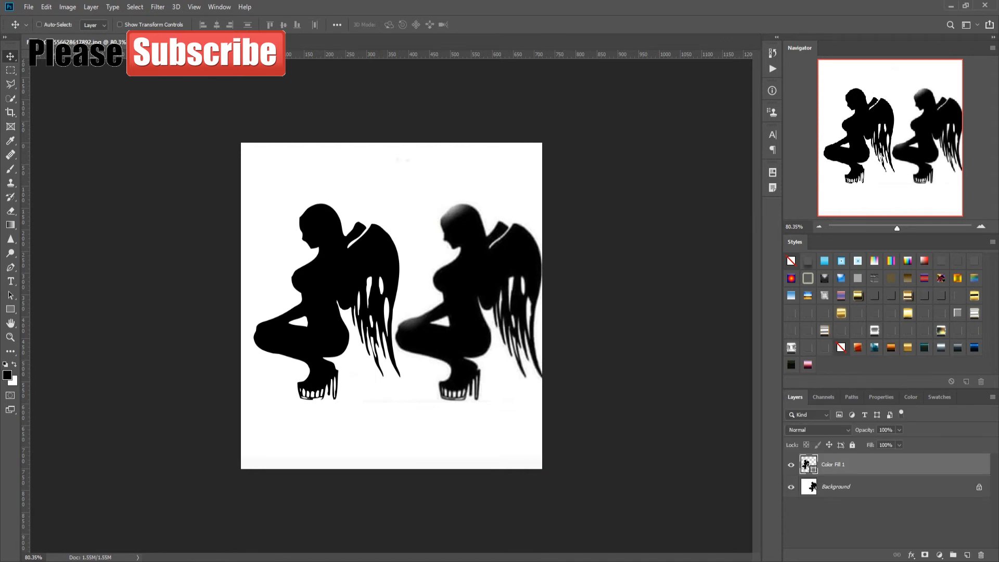
pyautogui.hotkey('ctrl', 't')
pyautogui.moveTo(399, 203); pyautogui.dragTo(544, 11)
pyautogui.moveTo(254, 399); pyautogui.dragTo(154, 542)
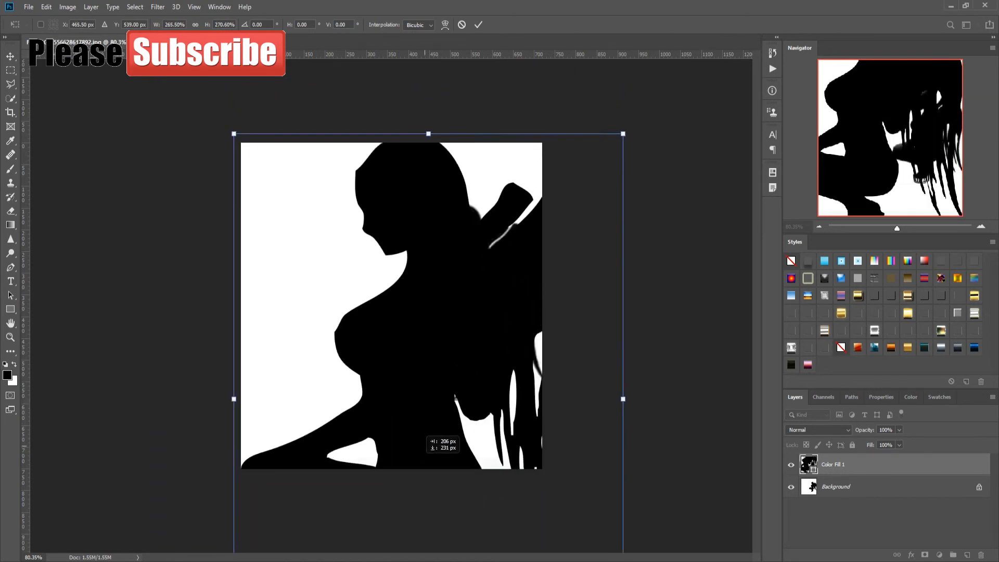